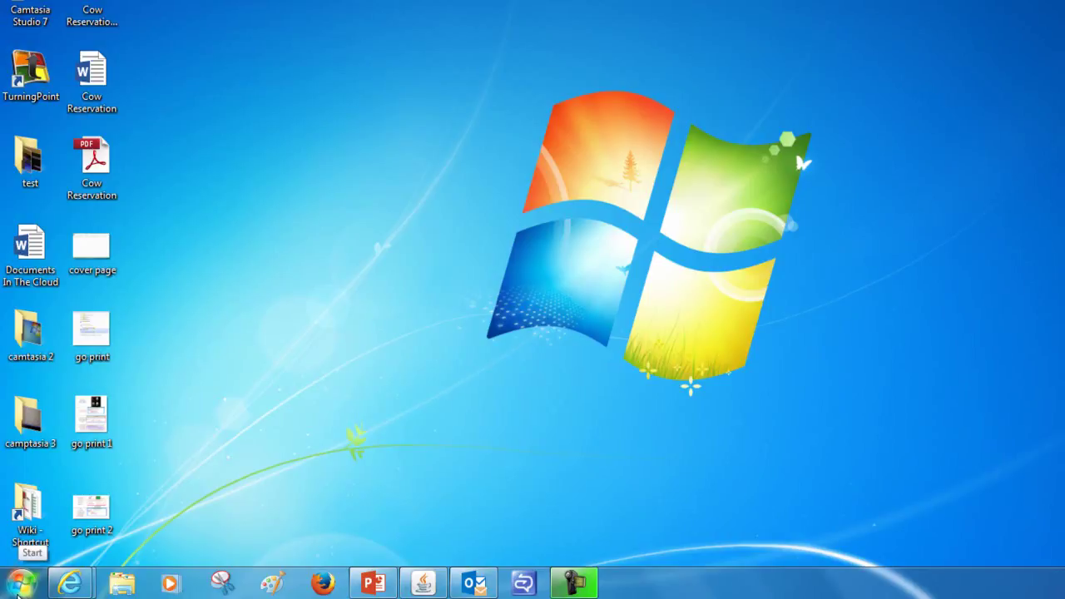
Step: Search the Start menu for 'powerpo' and launch PowerPoint 2013 from the results
left_click(20, 586)
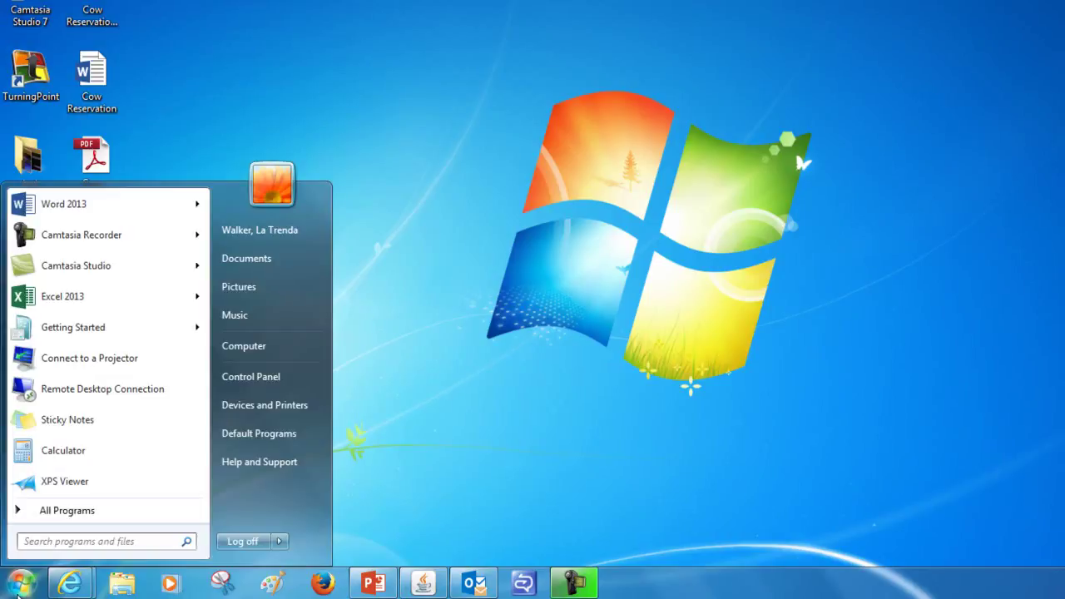
type("powerpo")
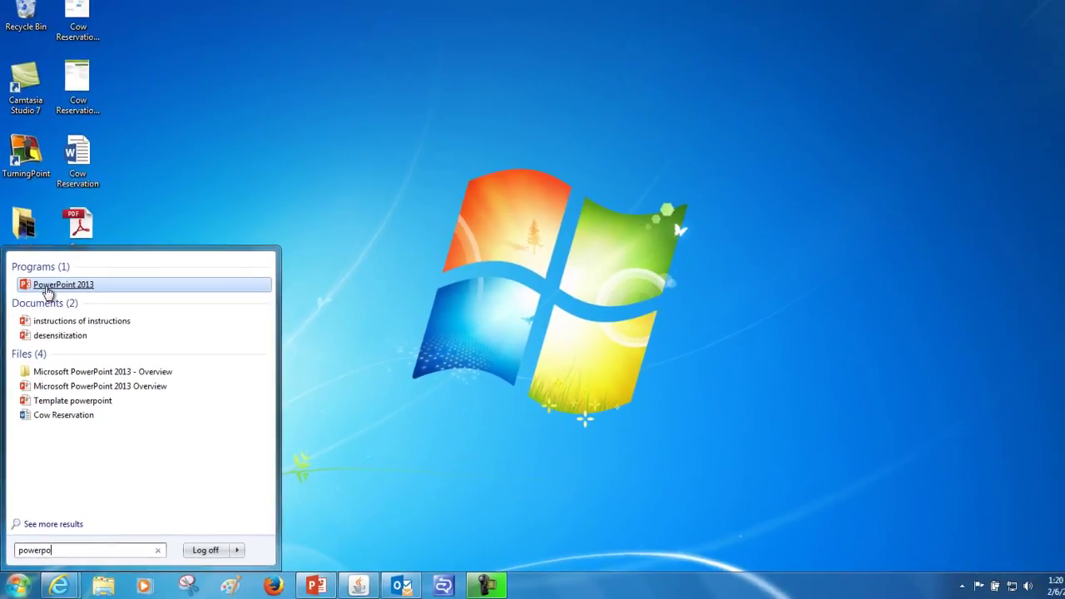
left_click(54, 230)
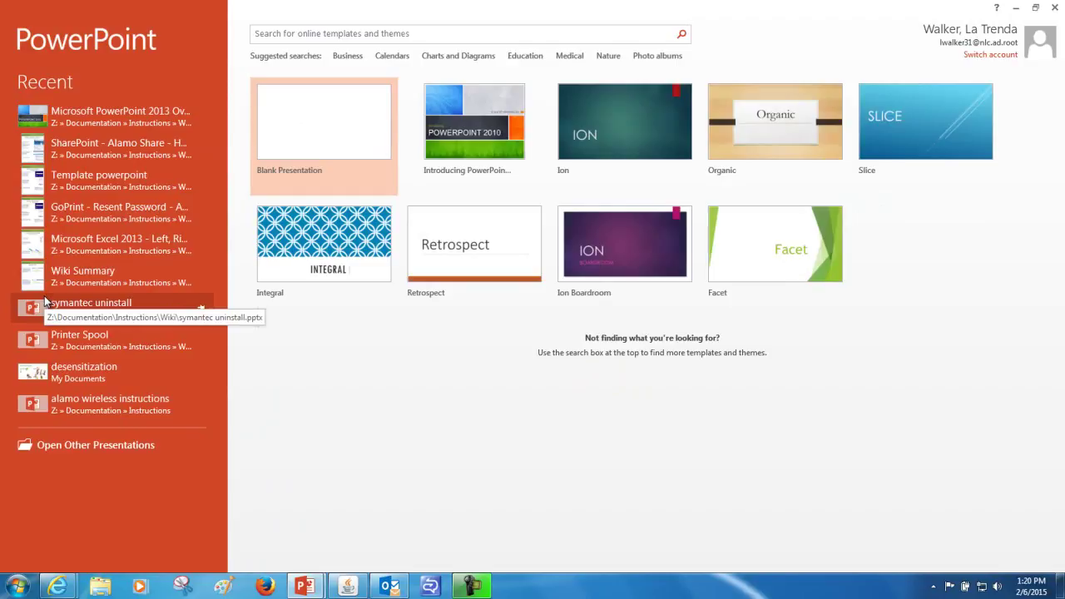
Step: Create a blank presentation (Presentation4) with an empty title slide
left_click(330, 122)
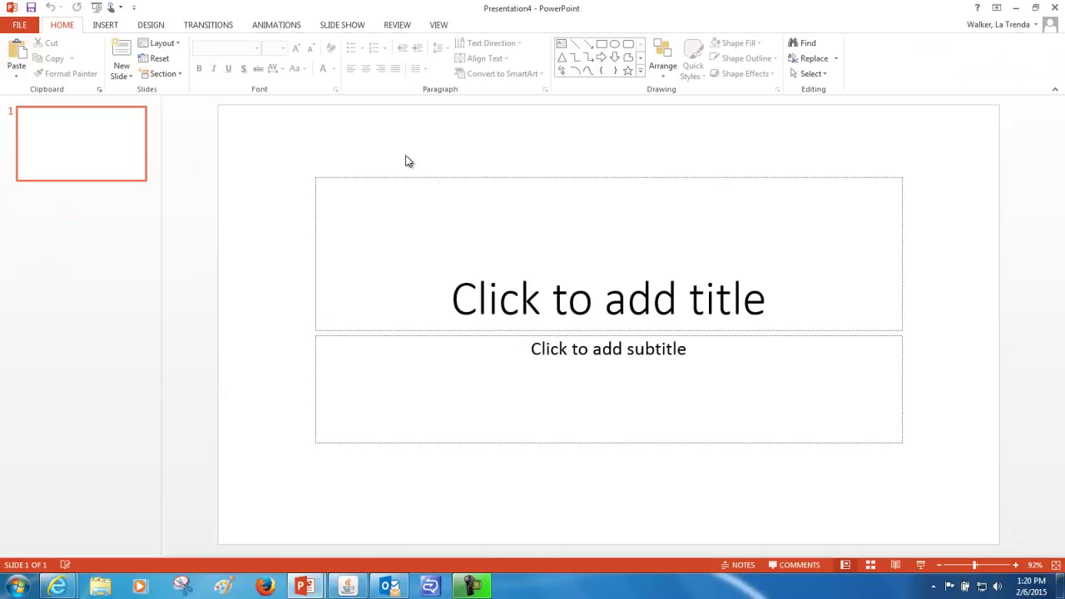
Step: Enter 'Cyber Security' as the title slide's heading
left_click(515, 304)
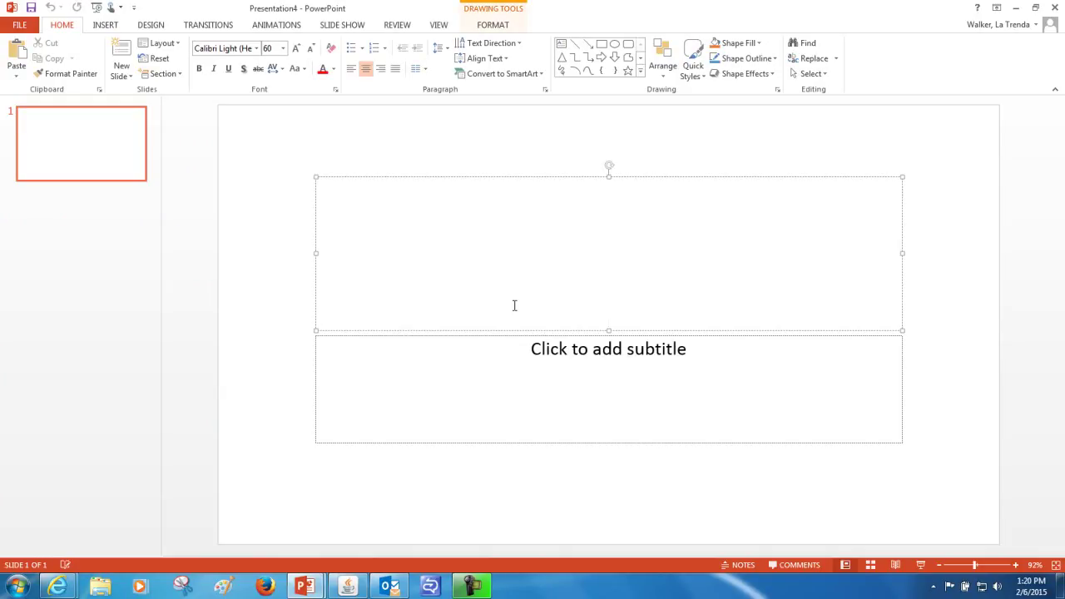
type("Cyp")
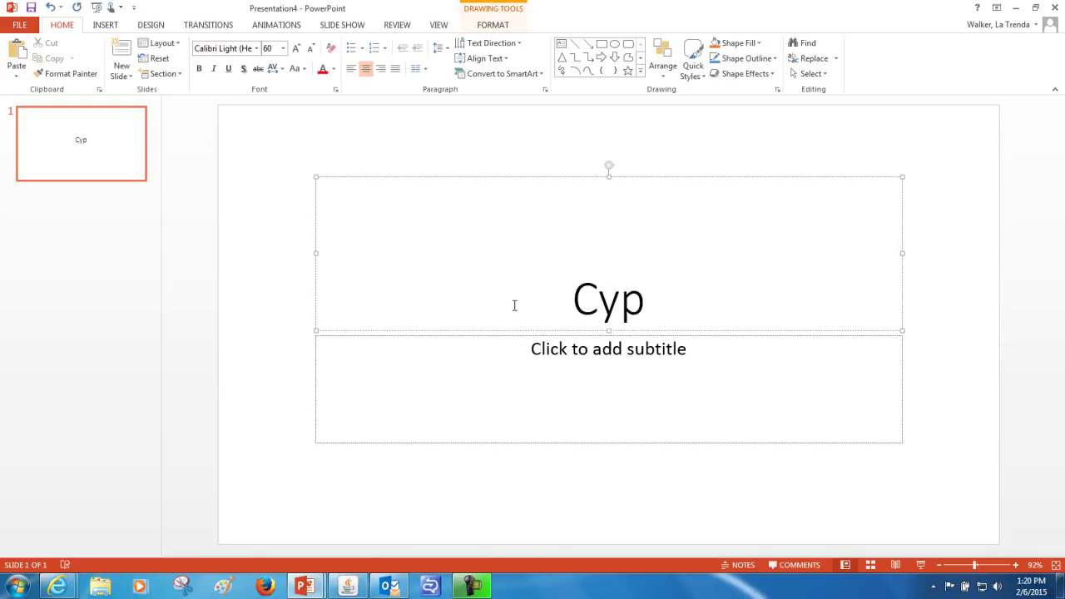
key("BackSpace")
type("ber S")
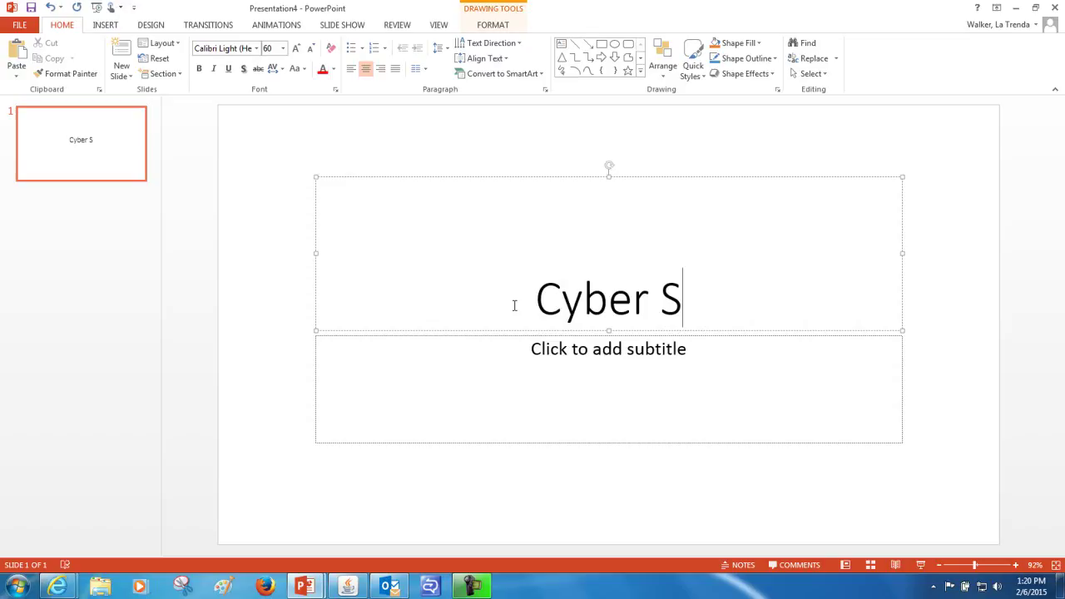
type("ecurity")
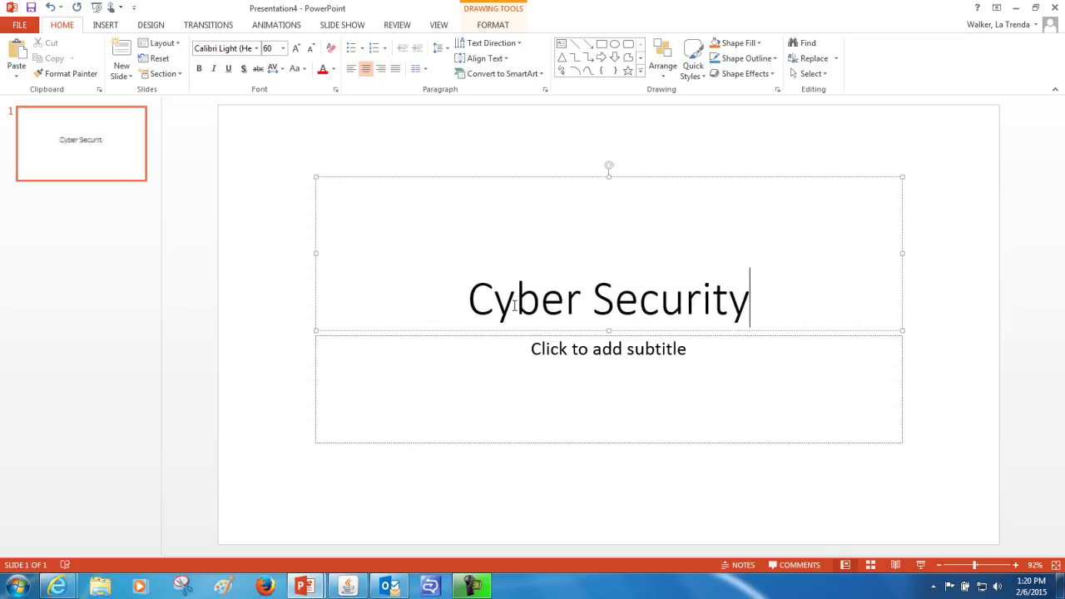
Step: Fill the subtitle with 'Information Technology' and the presenter's name on a lower line
left_click(574, 348)
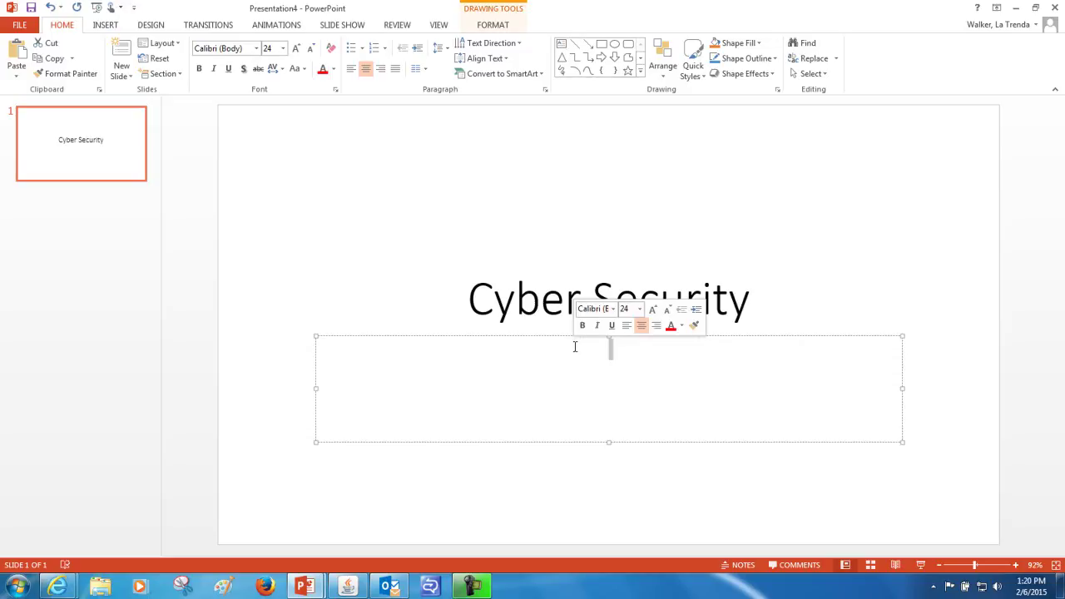
type("Information ")
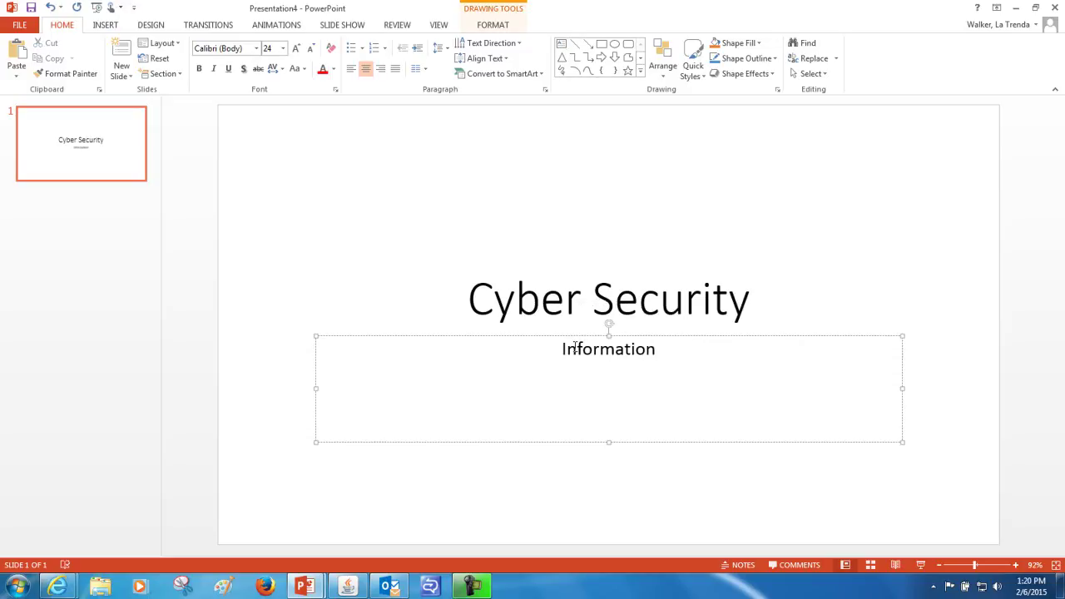
type("Technol")
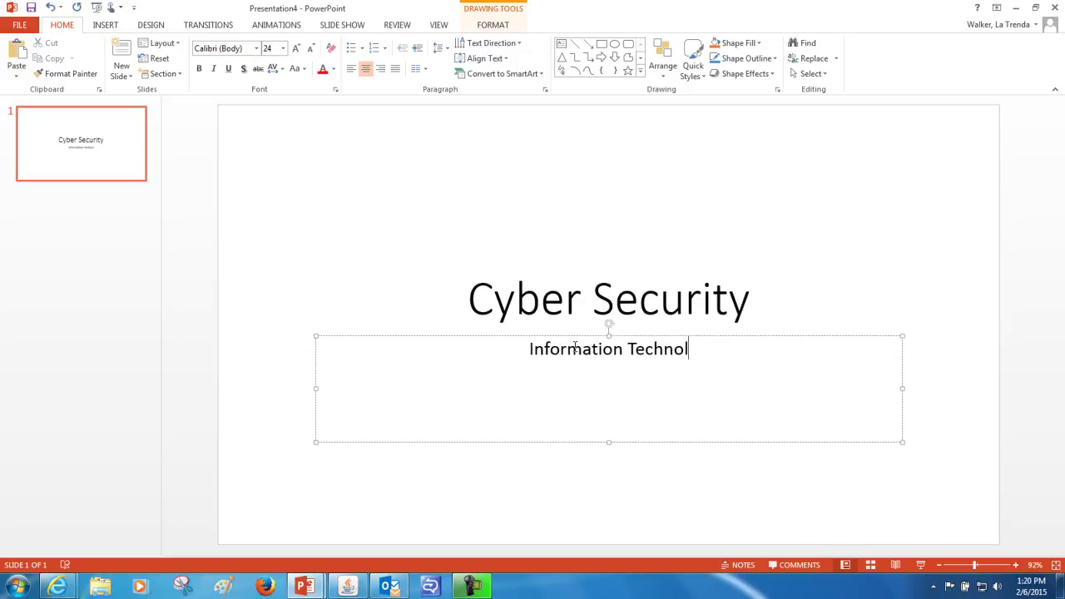
type("ogy")
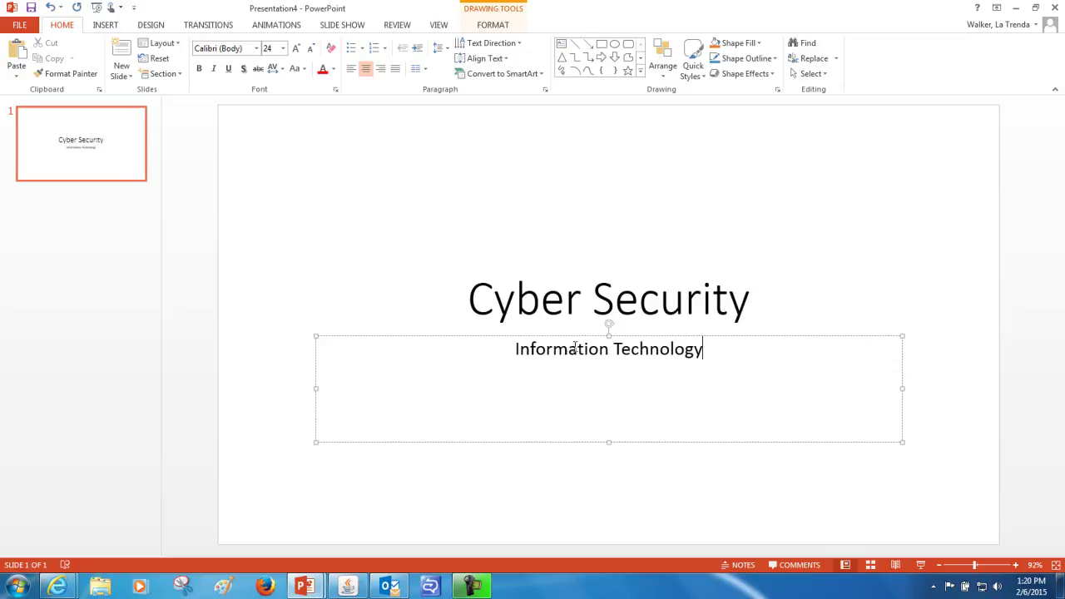
key("Return")
key("Return")
type("La Trenda Walker")
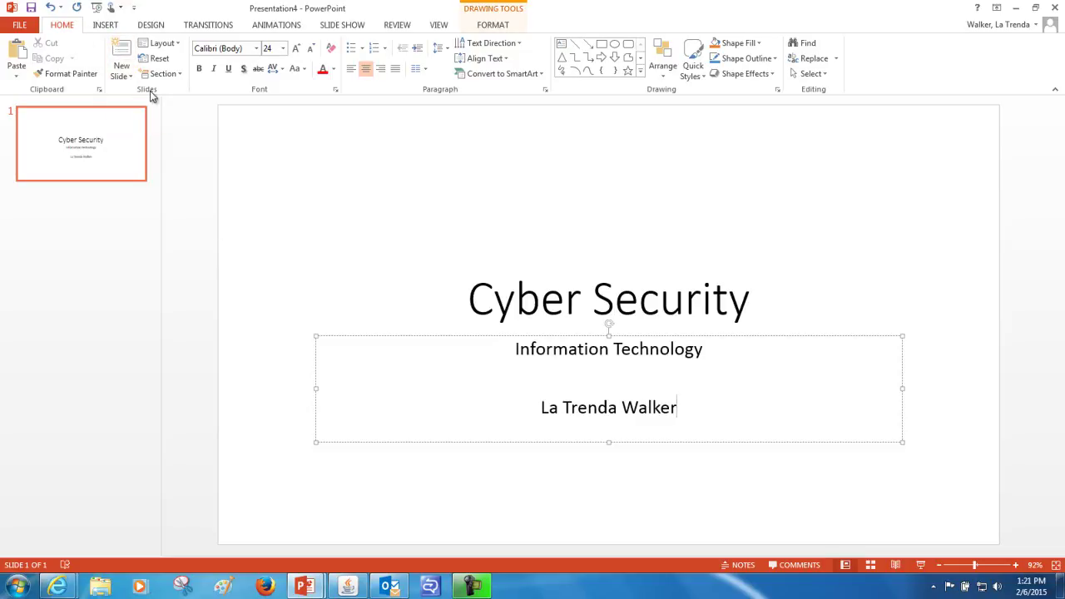
Step: Add a second slide titled 'Cyber Security', keeping its default layout
left_click(122, 58)
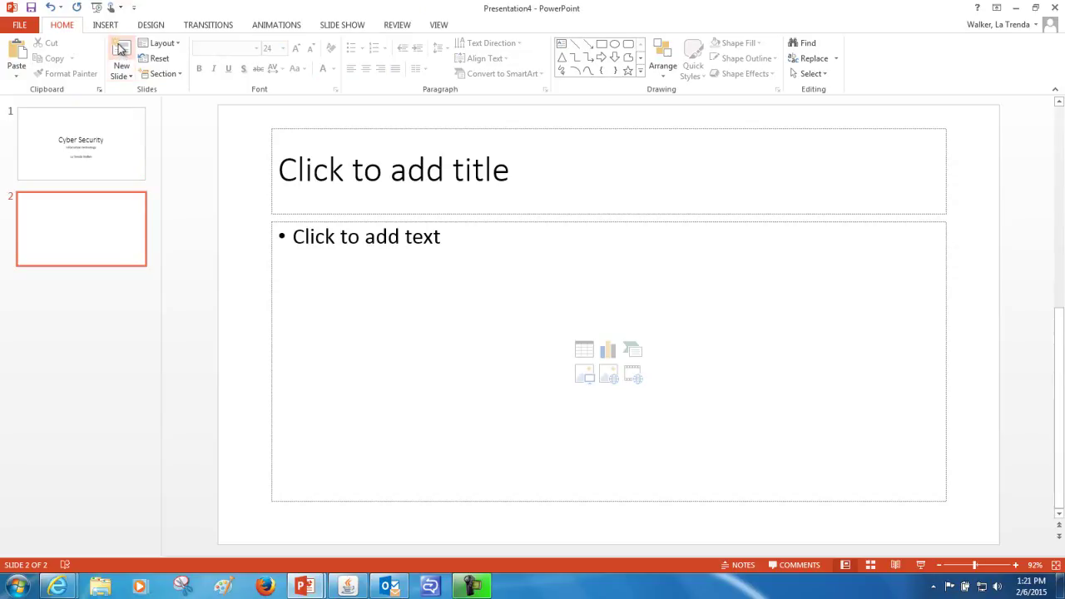
left_click(123, 77)
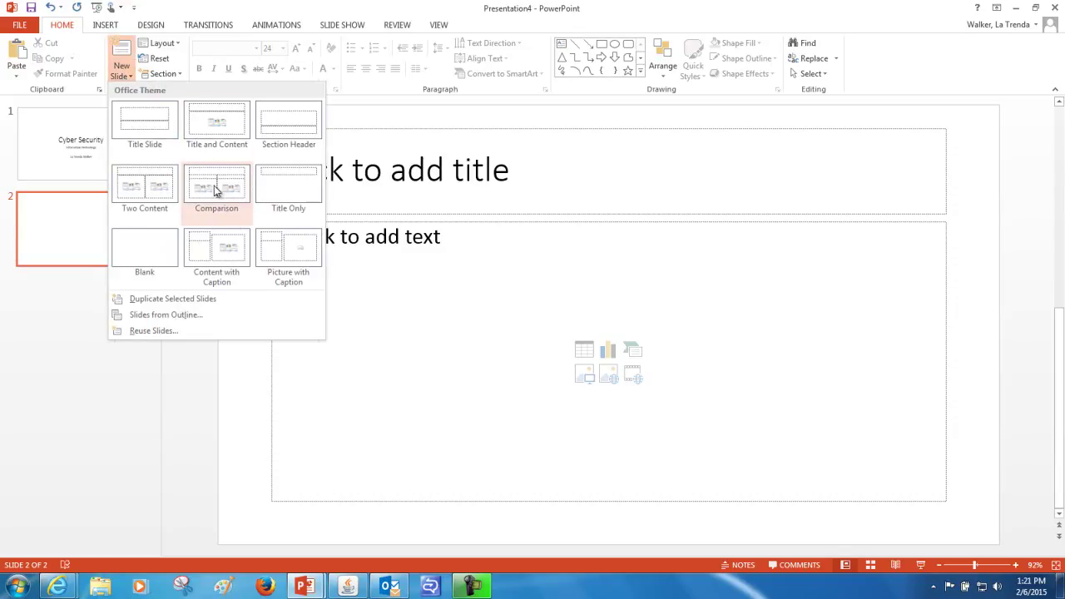
left_click(365, 172)
left_click(364, 172)
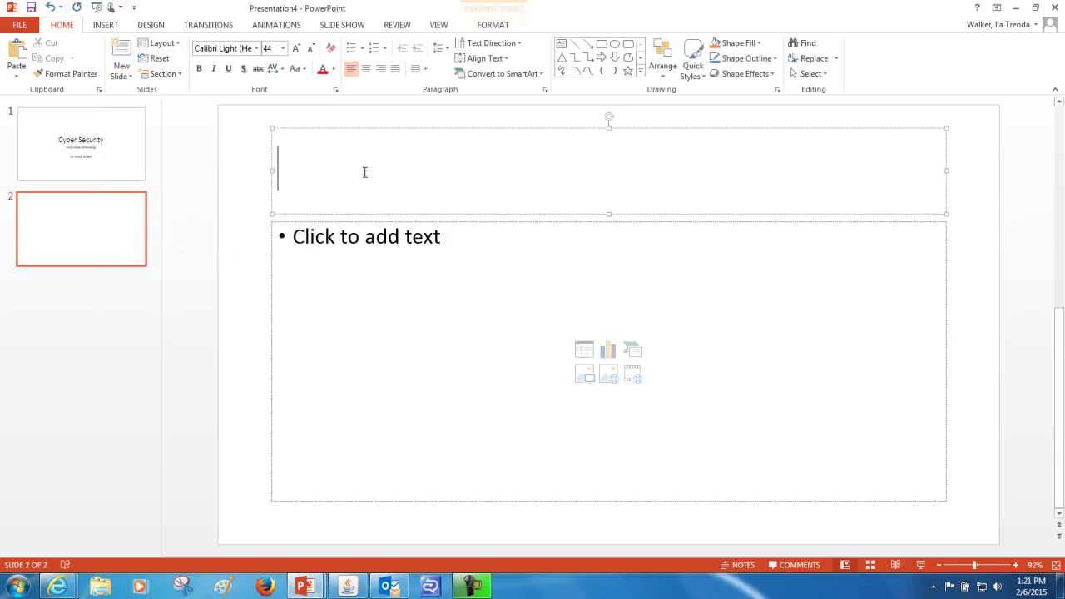
type("Cy")
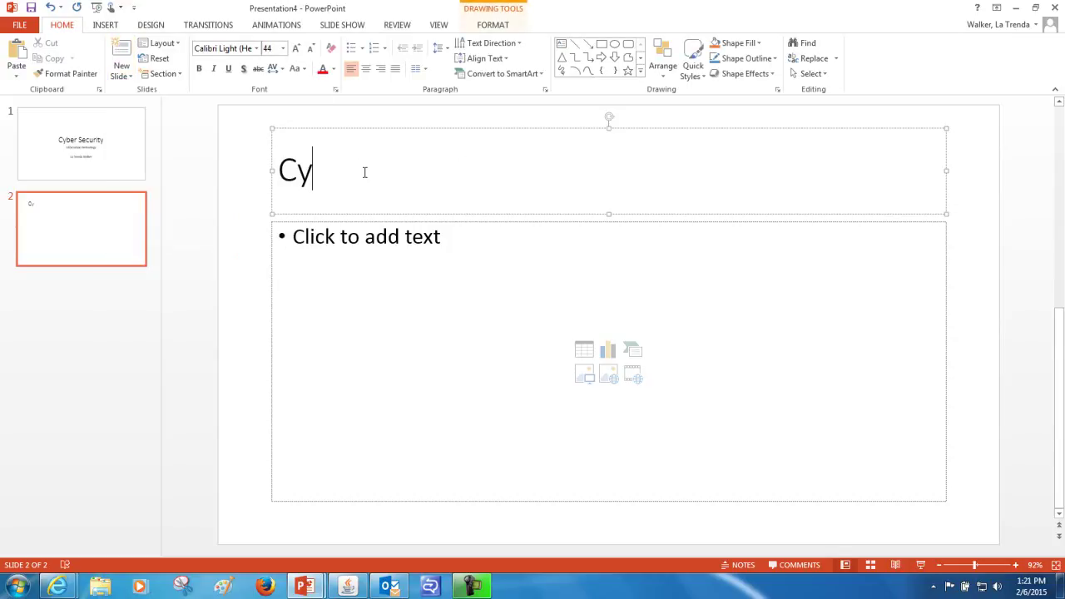
type("ber Security")
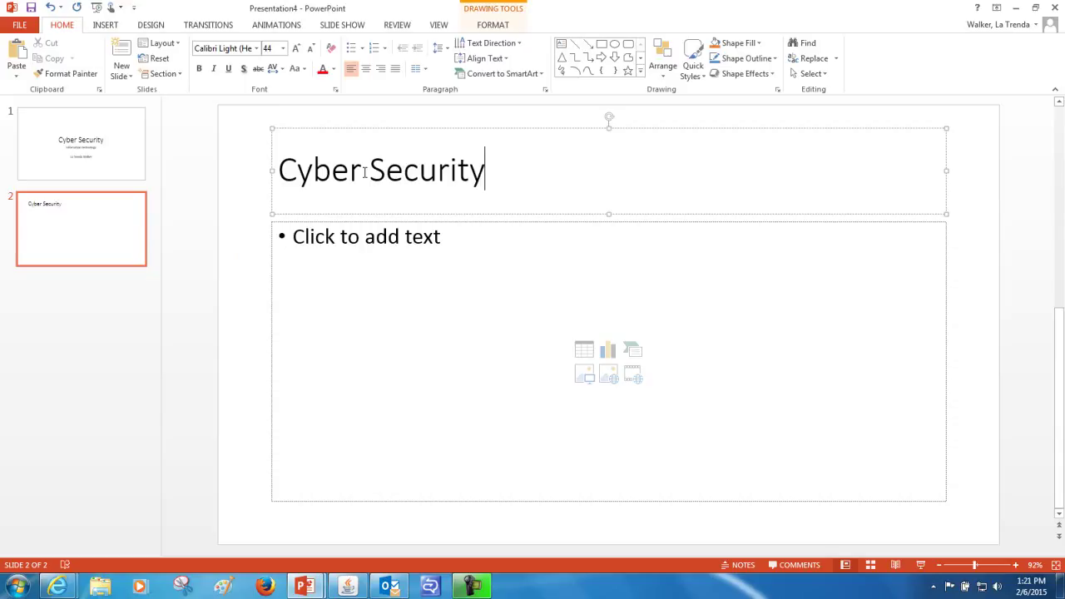
Step: List the bullets 'Home Security', 'School Security' and 'Work Security' on slide 2
left_click(304, 235)
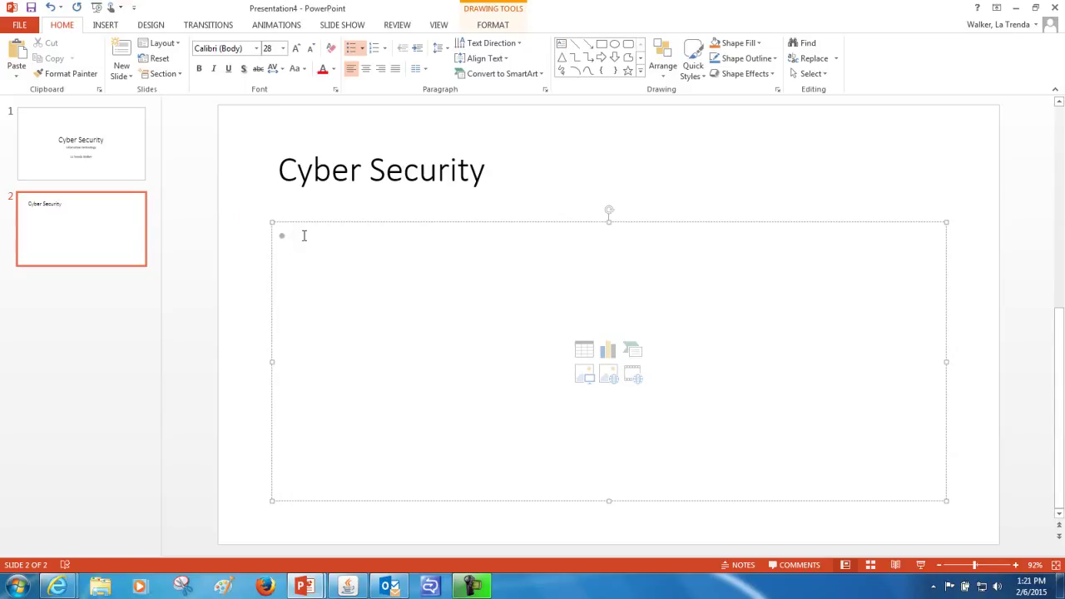
type("Hom")
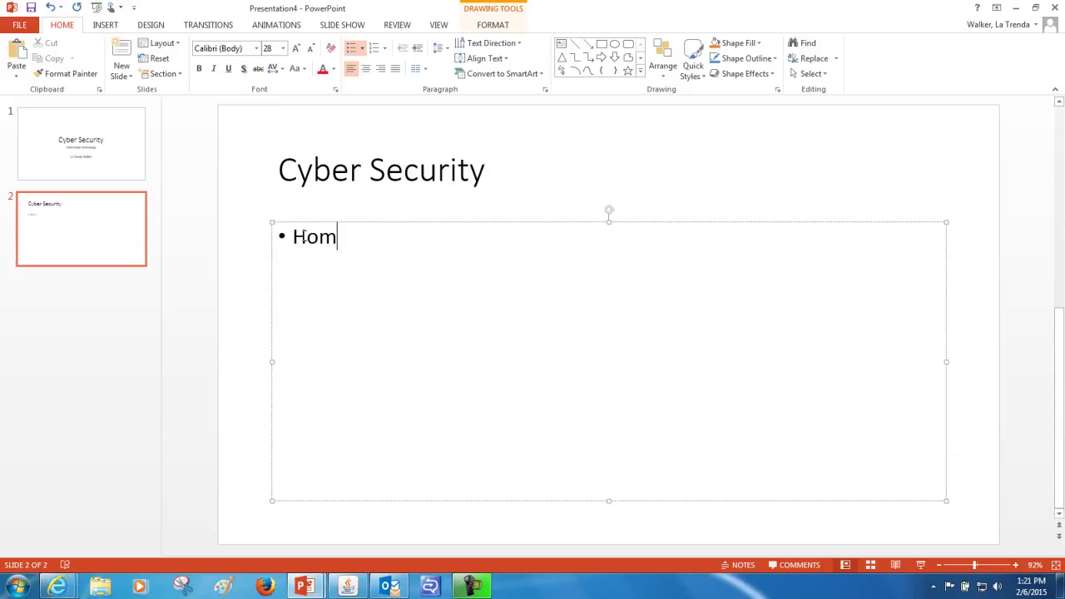
type("e Security")
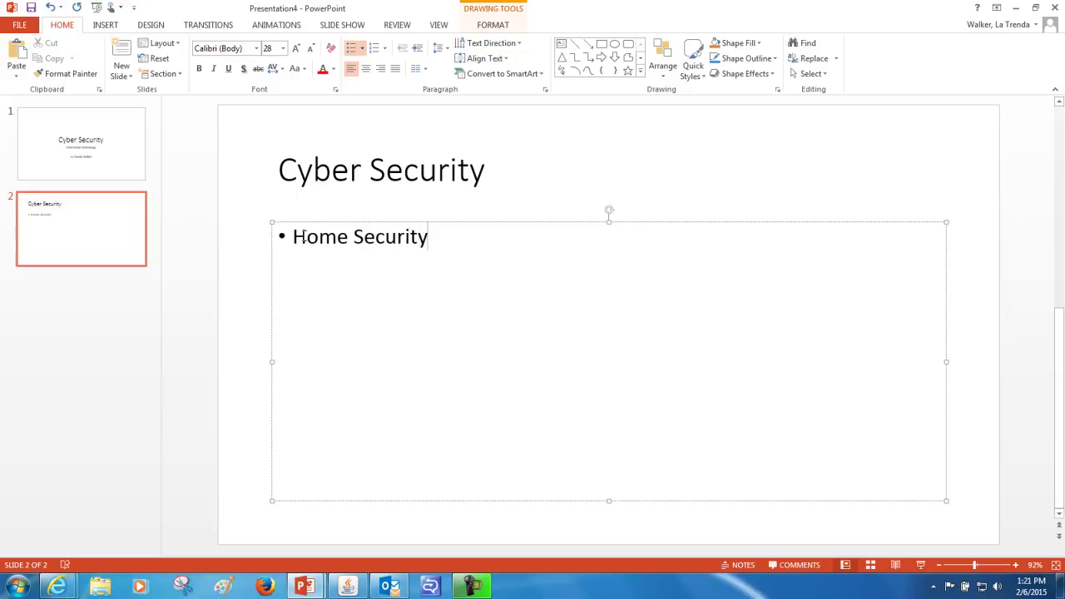
key("Return")
type("School S")
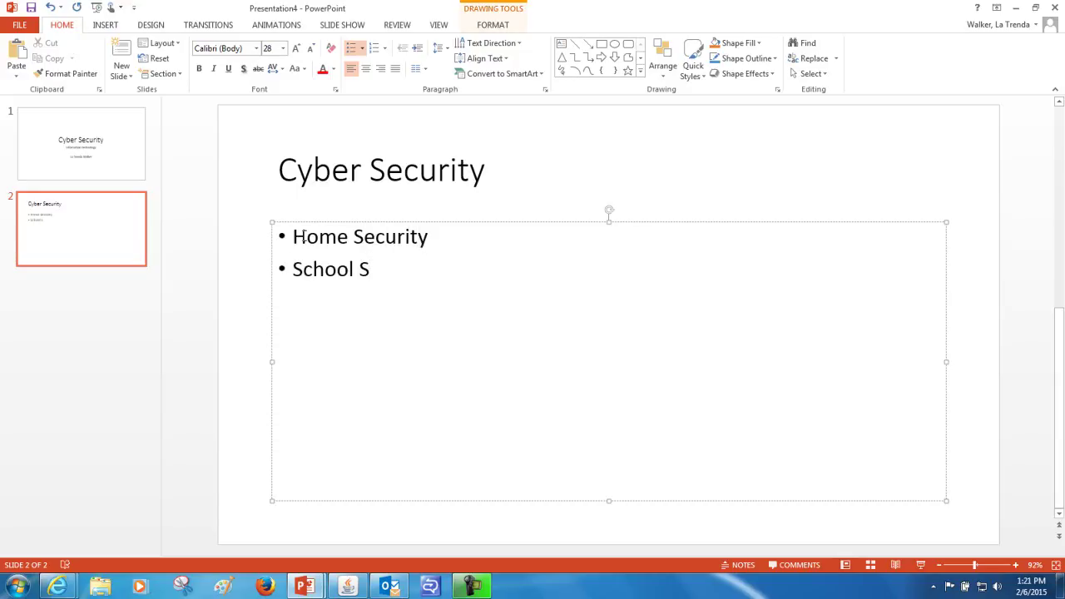
type("ecurity")
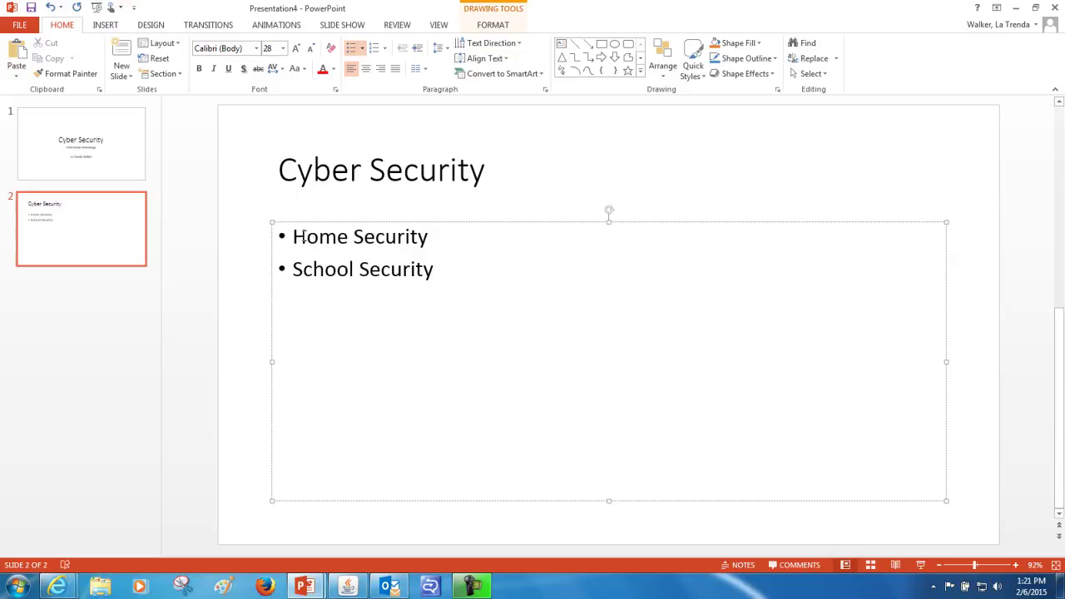
key("Return")
type("Work Sec")
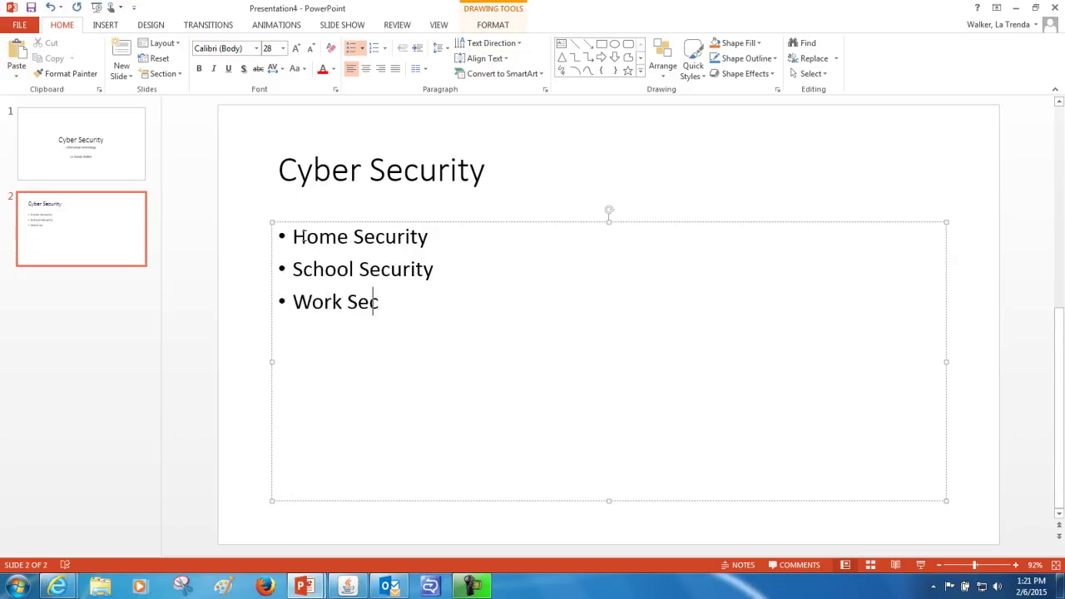
type("urity")
Step: Add a third slide titled 'Home Security'
left_click(121, 53)
left_click(319, 169)
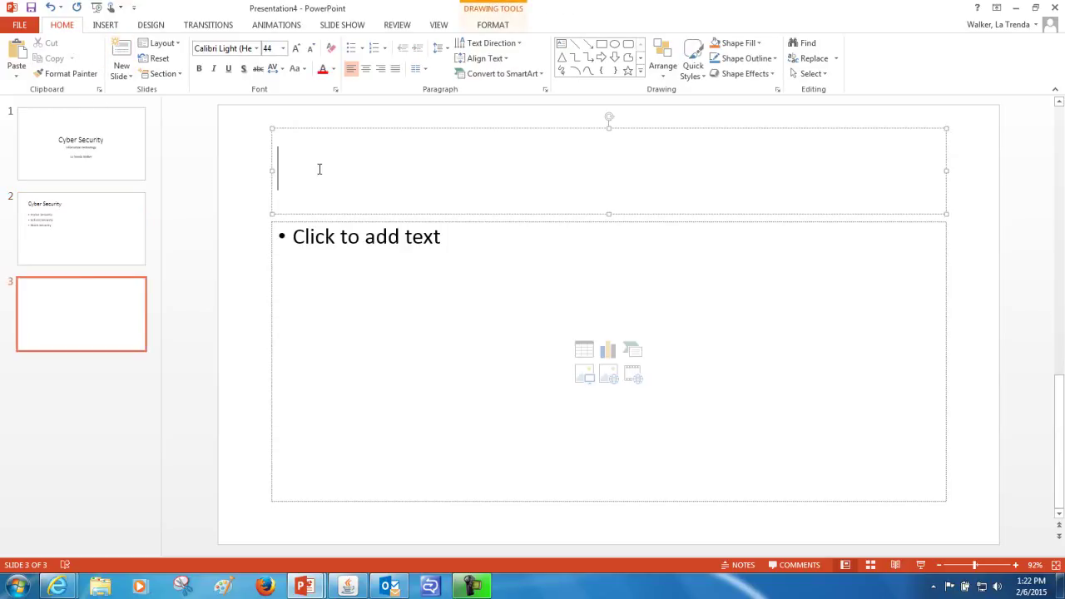
type("Home S")
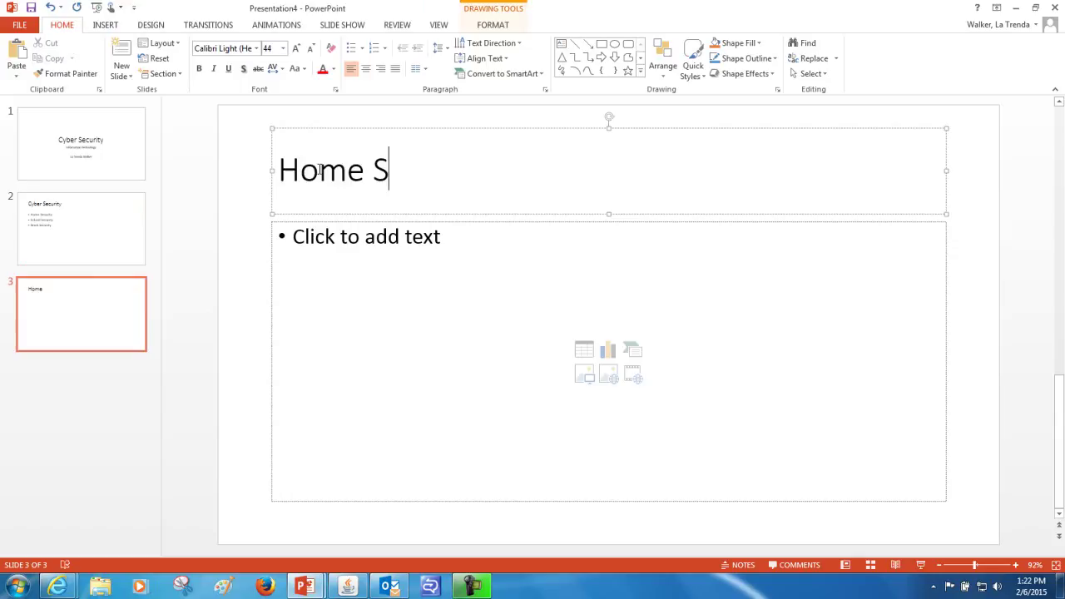
type("eci")
key("BackSpace")
type("u")
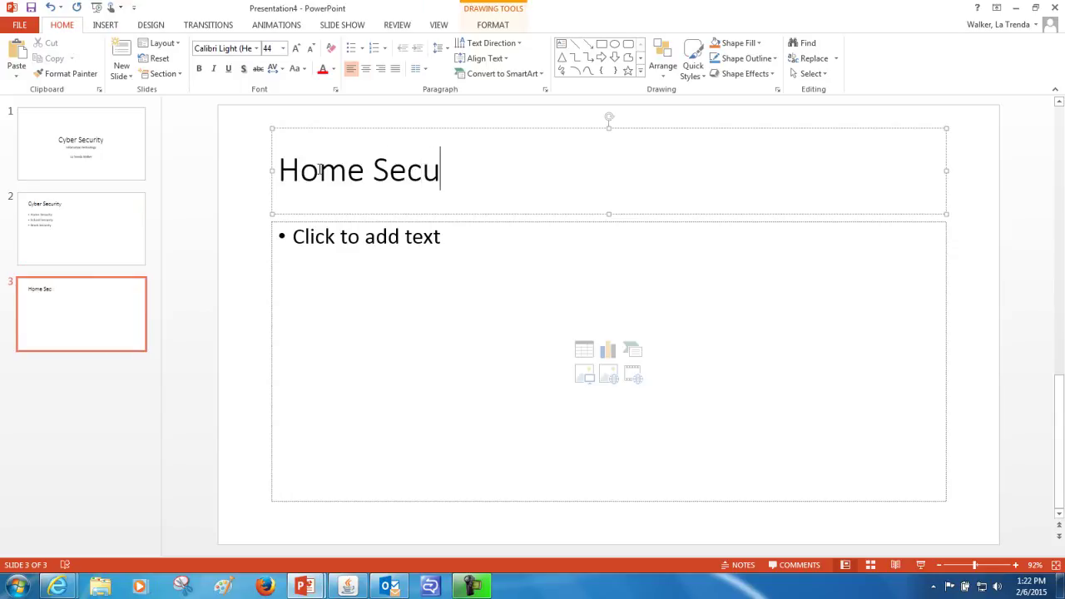
type("rity")
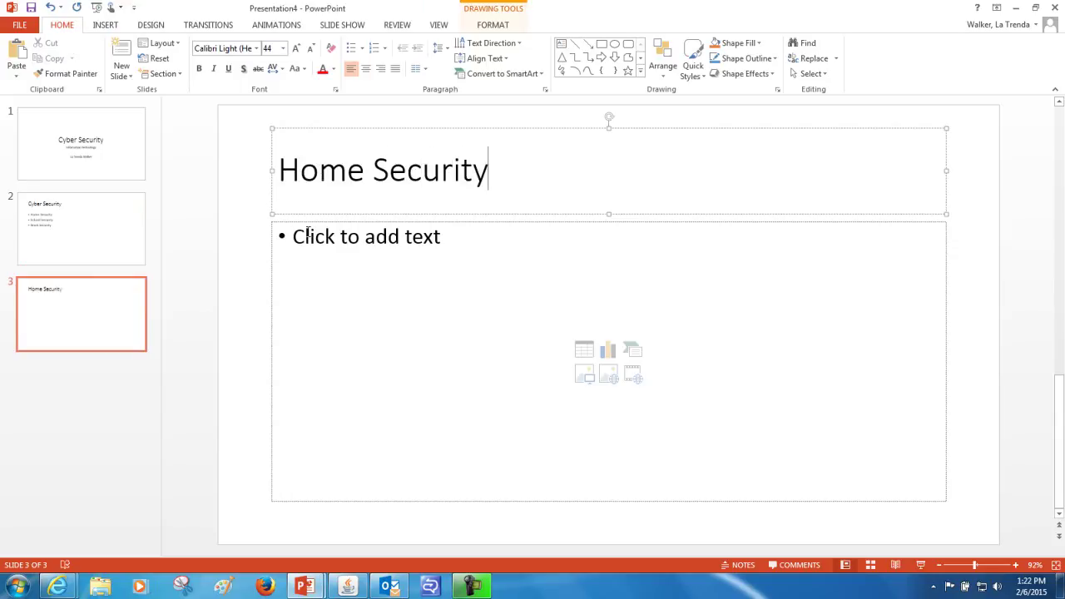
Step: Add the bullets 'Locks' and 'Visitors' to the Home Security slide
left_click(307, 237)
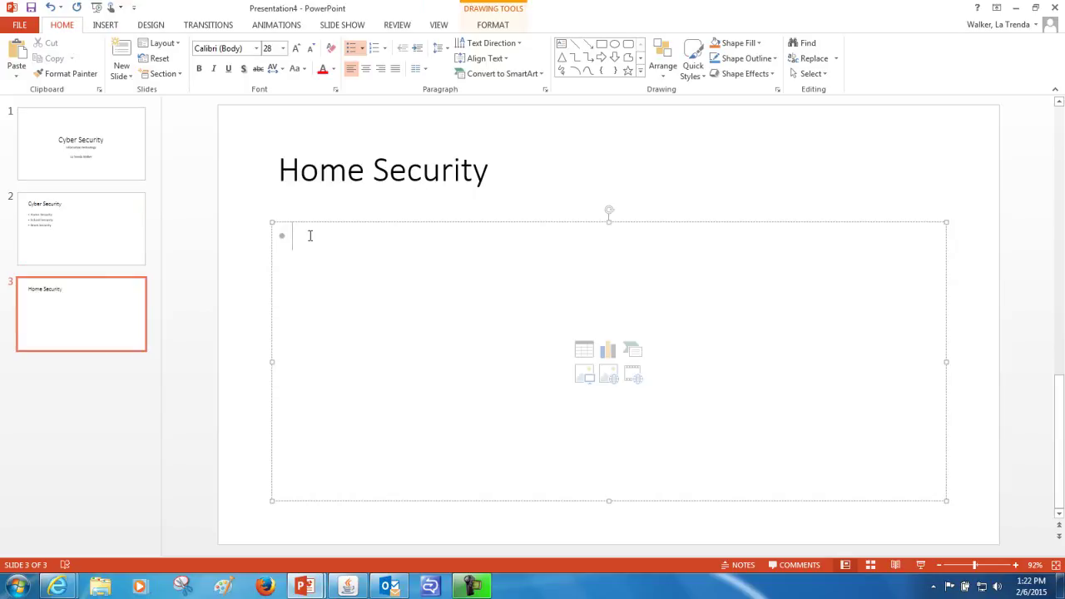
type("Locks")
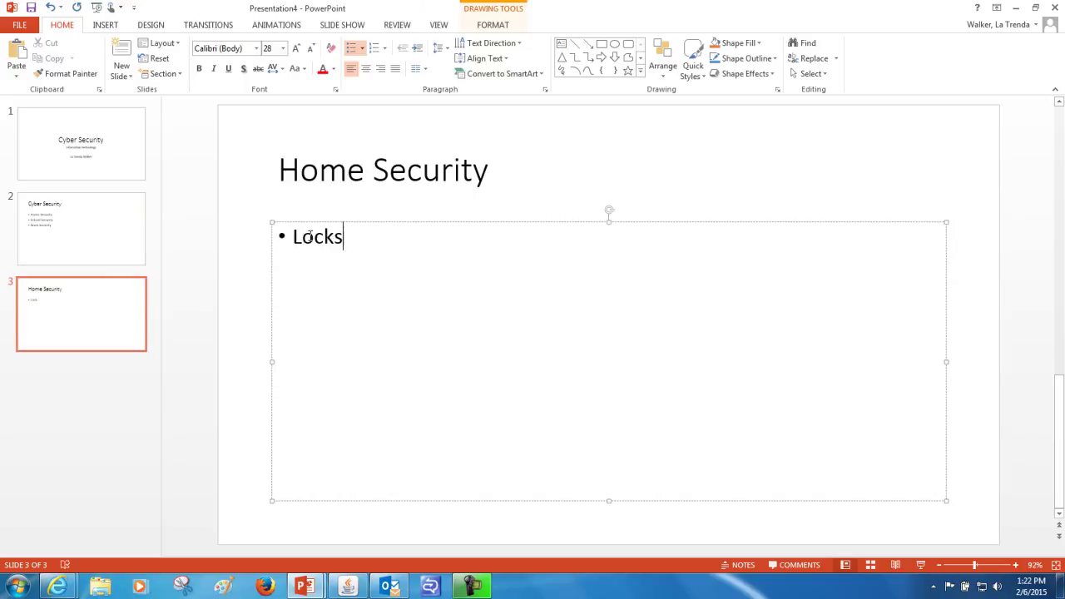
key("Return")
type("Visitors")
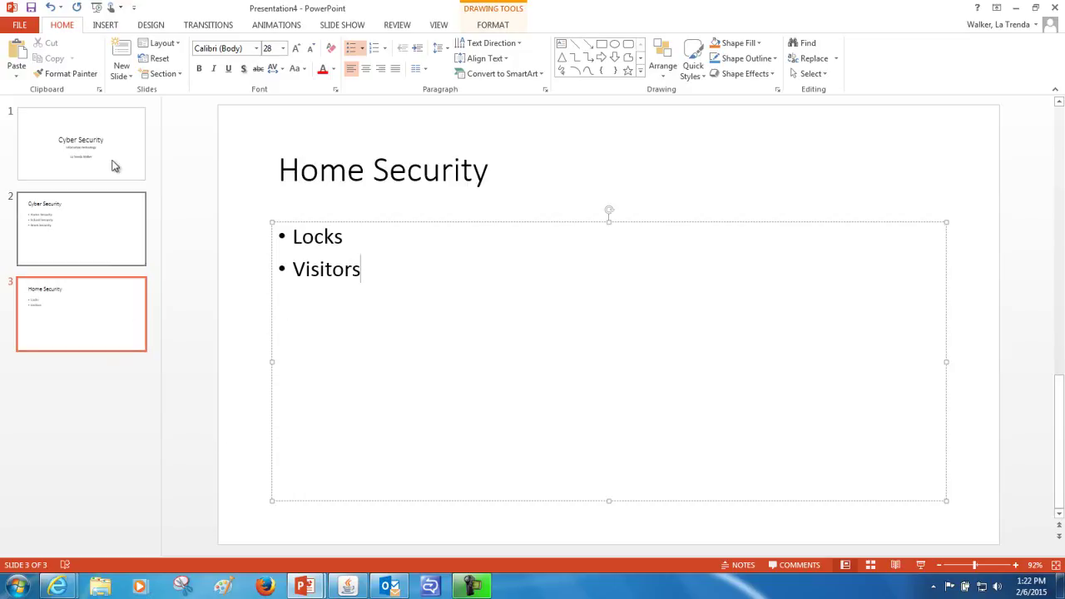
Step: Add a fourth slide and title it 'School Security'
left_click(121, 52)
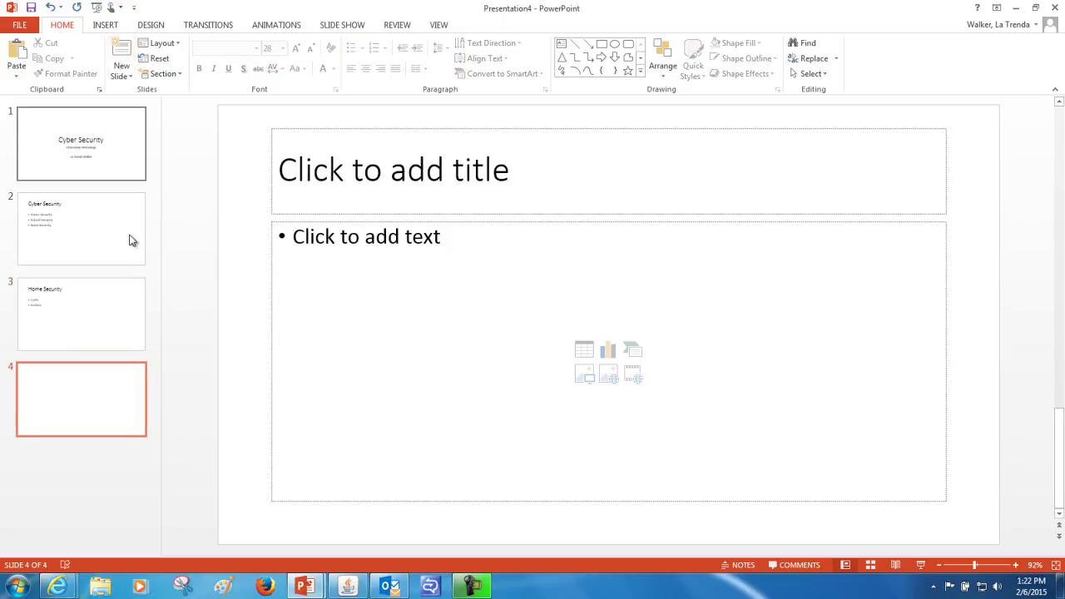
left_click(50, 254)
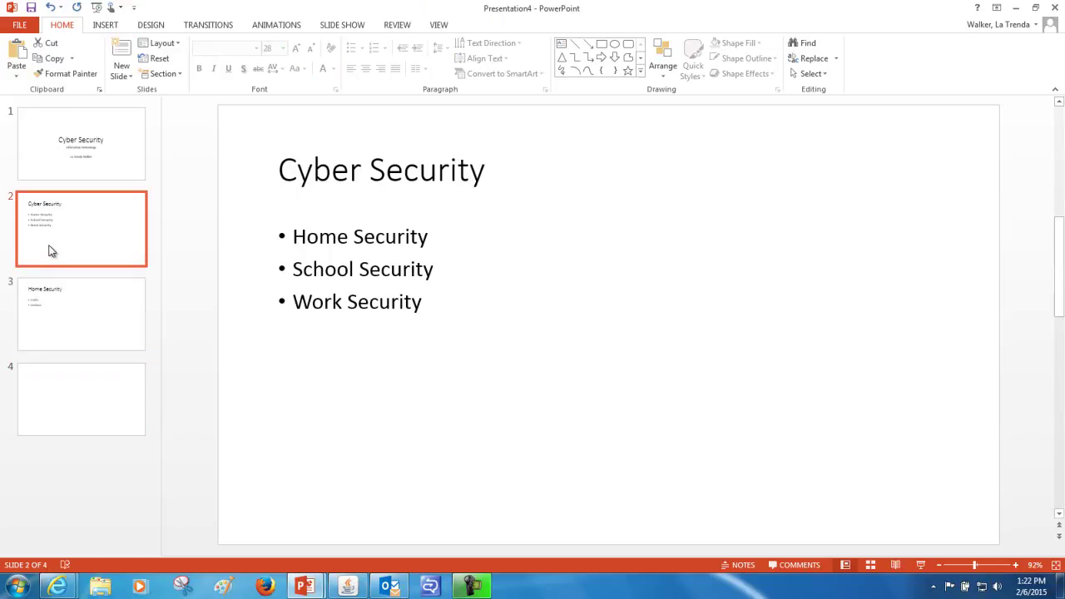
left_click(69, 408)
left_click(323, 183)
type("S")
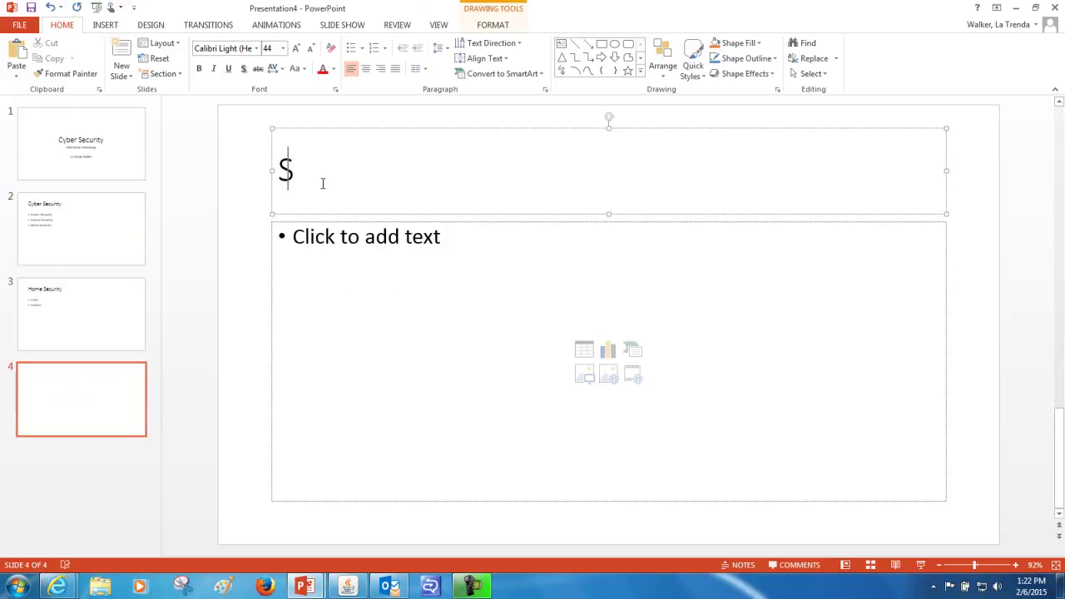
type("chool Securi")
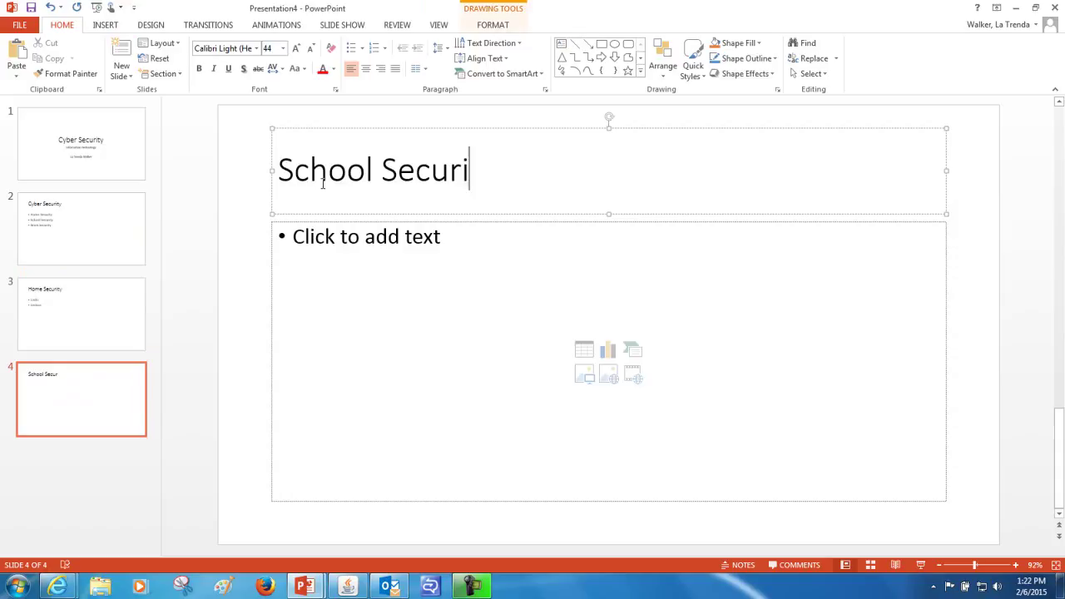
type("ty")
Step: Write the unbulleted body text 'Don't leave backpacks unattended' on slide 4
left_click(307, 242)
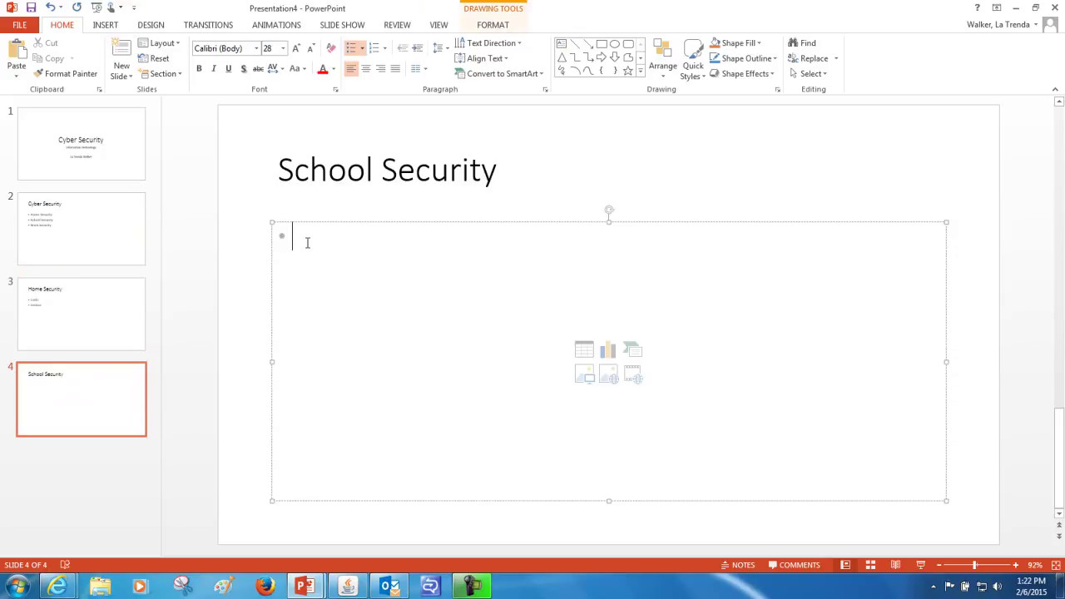
type("Not")
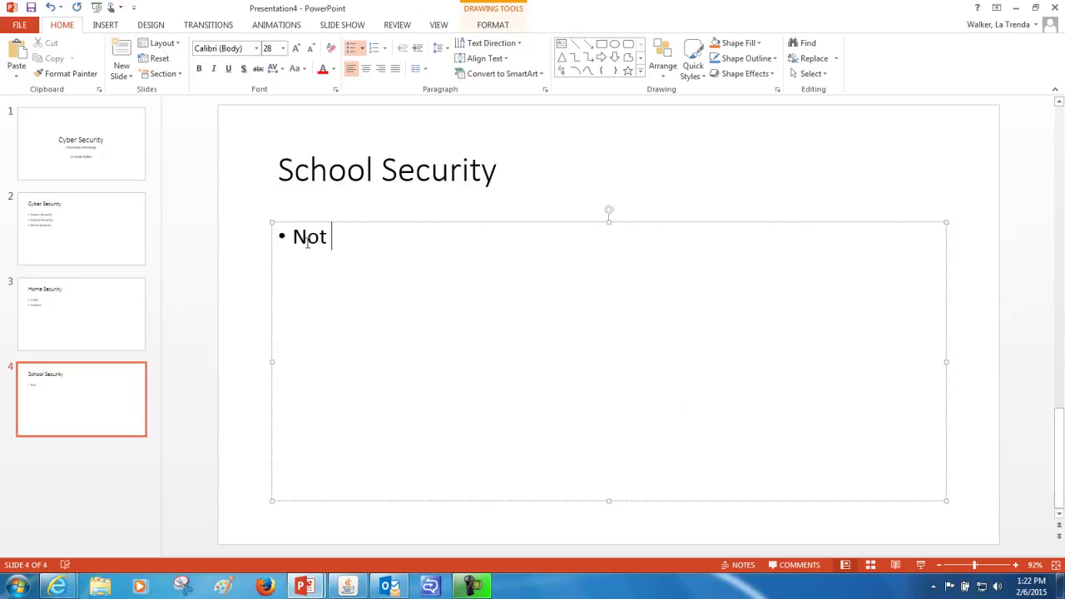
key("BackSpace")
key("BackSpace")
key("BackSpace")
key("BackSpace")
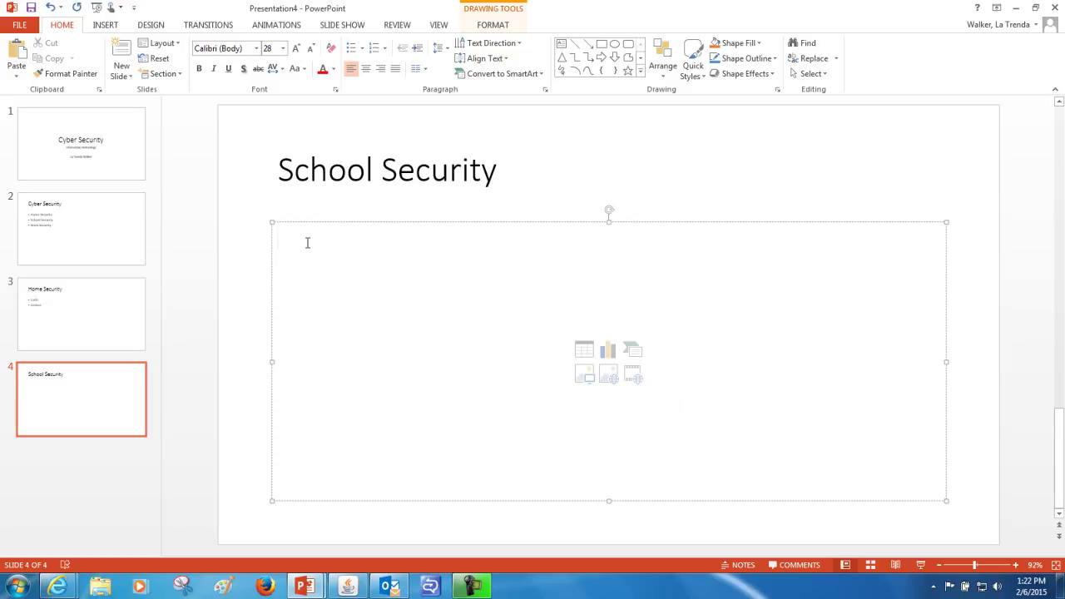
key("Return")
key("BackSpace")
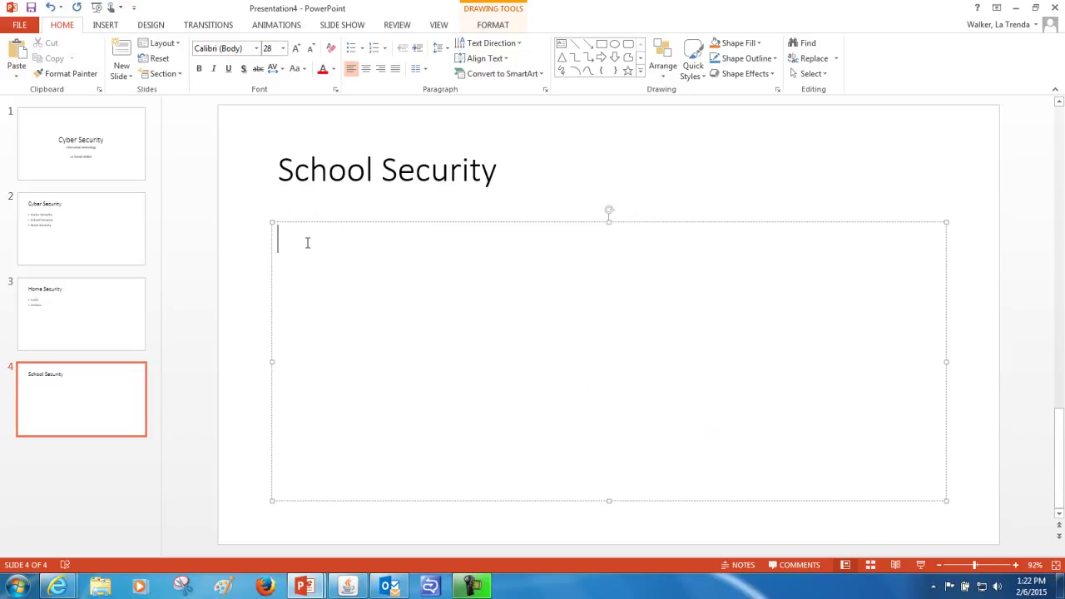
type("Don't leave back")
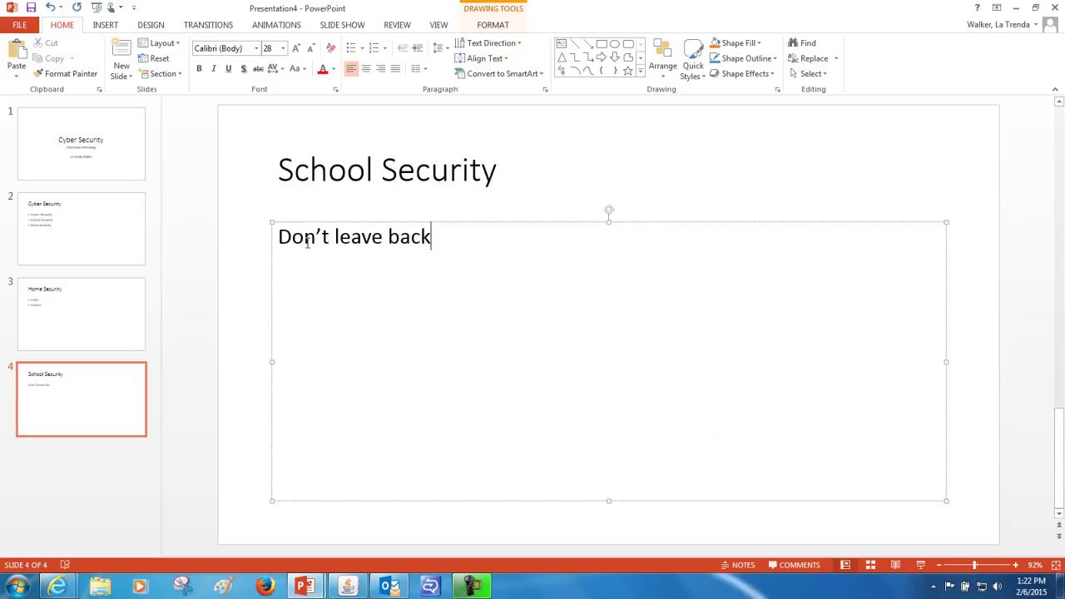
type("packs unattended")
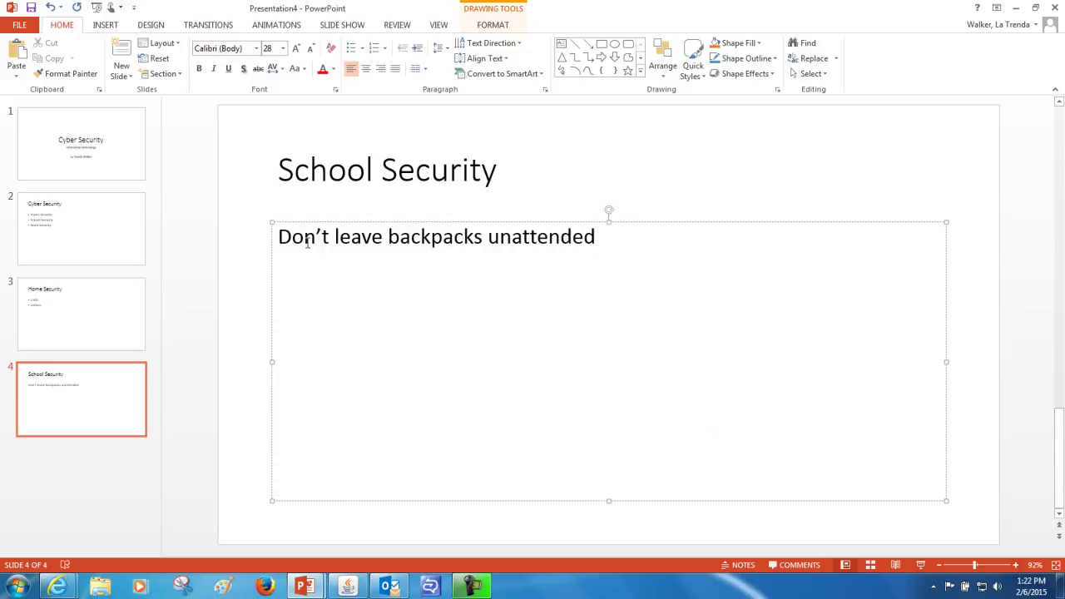
Step: Add a fifth slide after School Security titled 'Work Security'
left_click(43, 254)
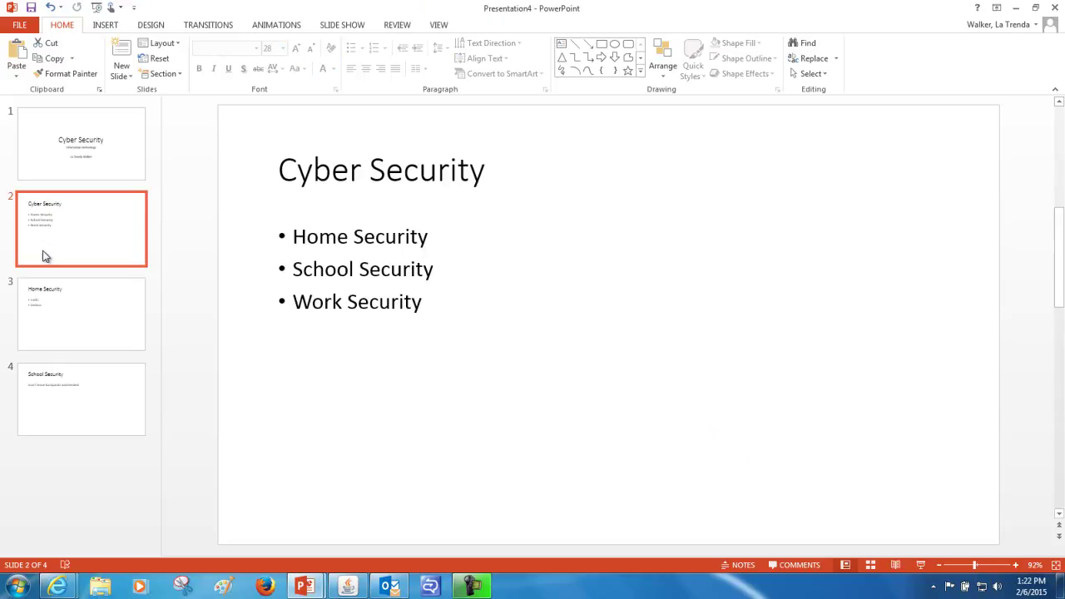
left_click(68, 404)
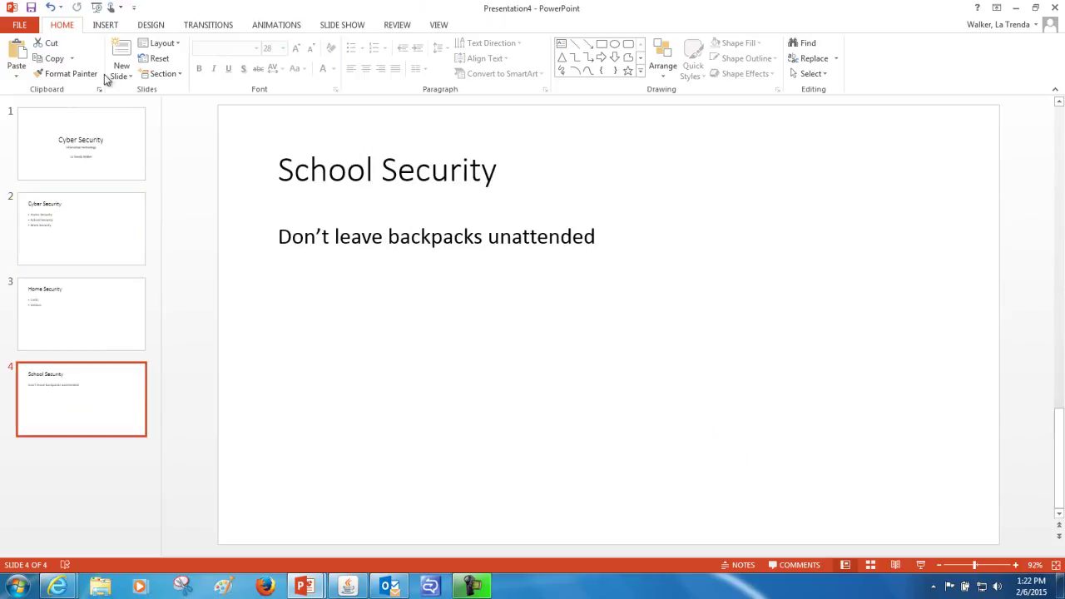
left_click(122, 55)
left_click(298, 168)
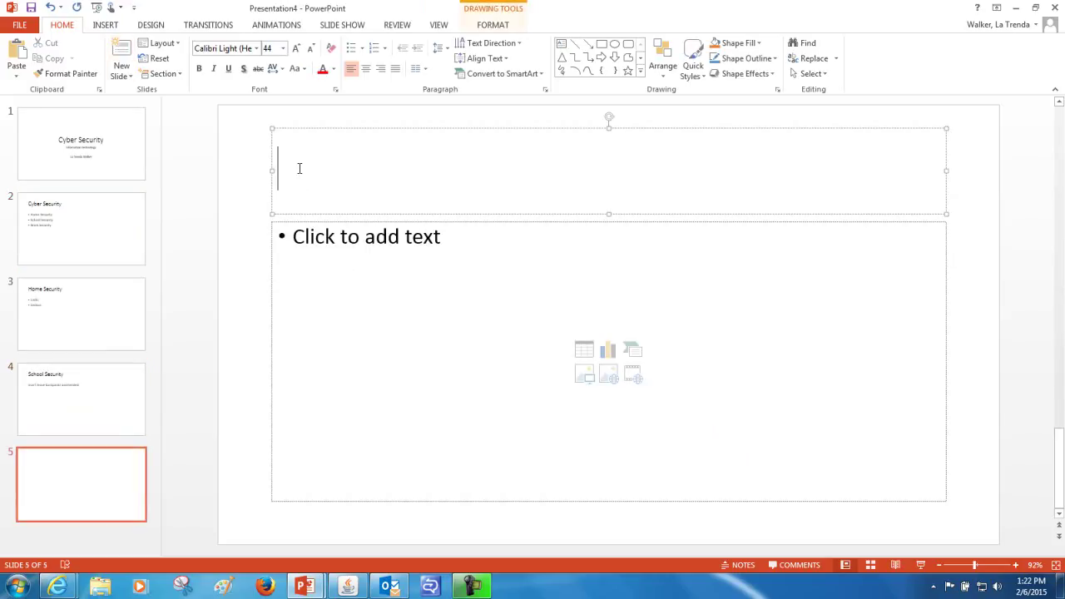
type("Work Security")
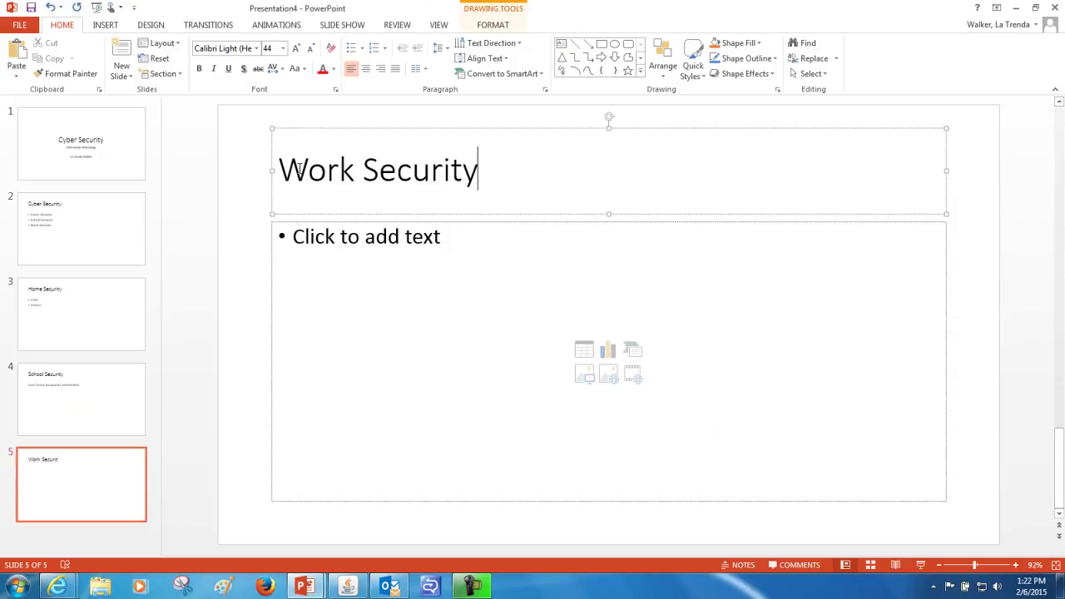
Step: List the bullets 'Strong Passwords' and 'Locking office doors' on slide 5
left_click(298, 236)
type("S")
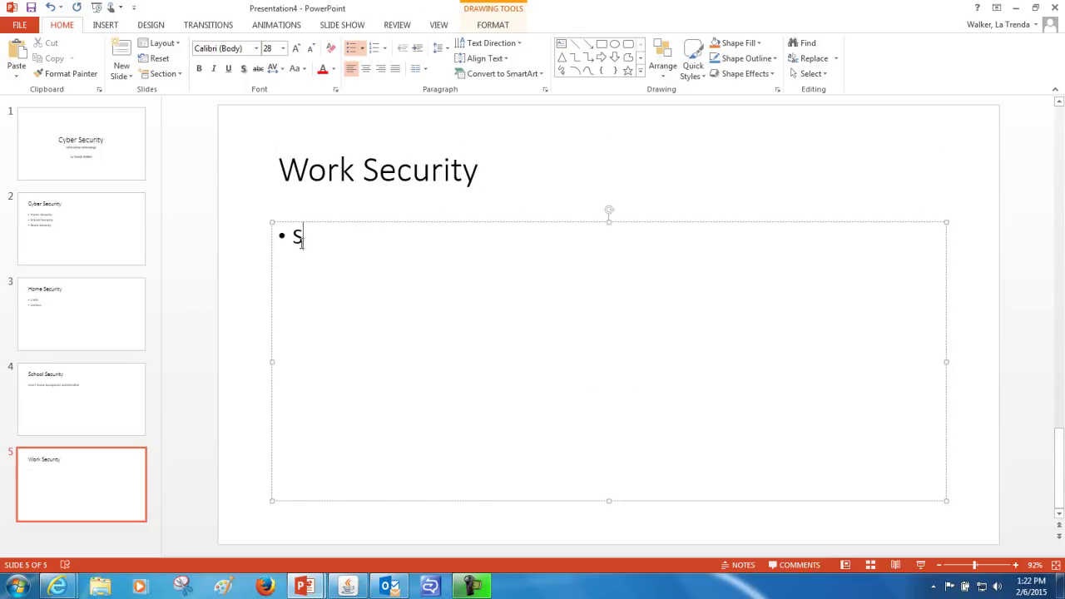
type("trong Passwords")
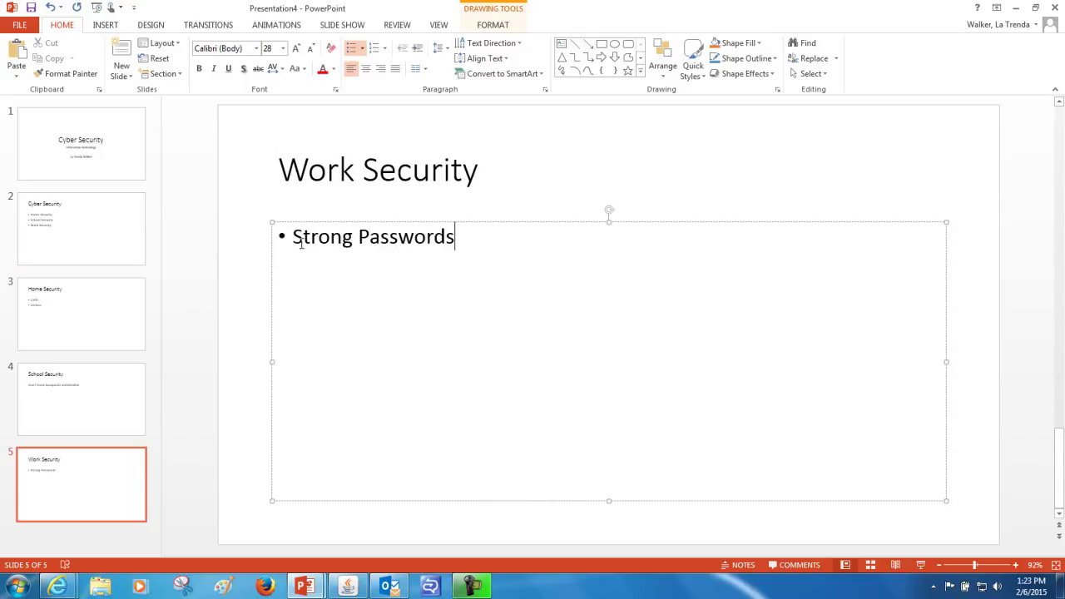
key("Return")
type("Locking offic")
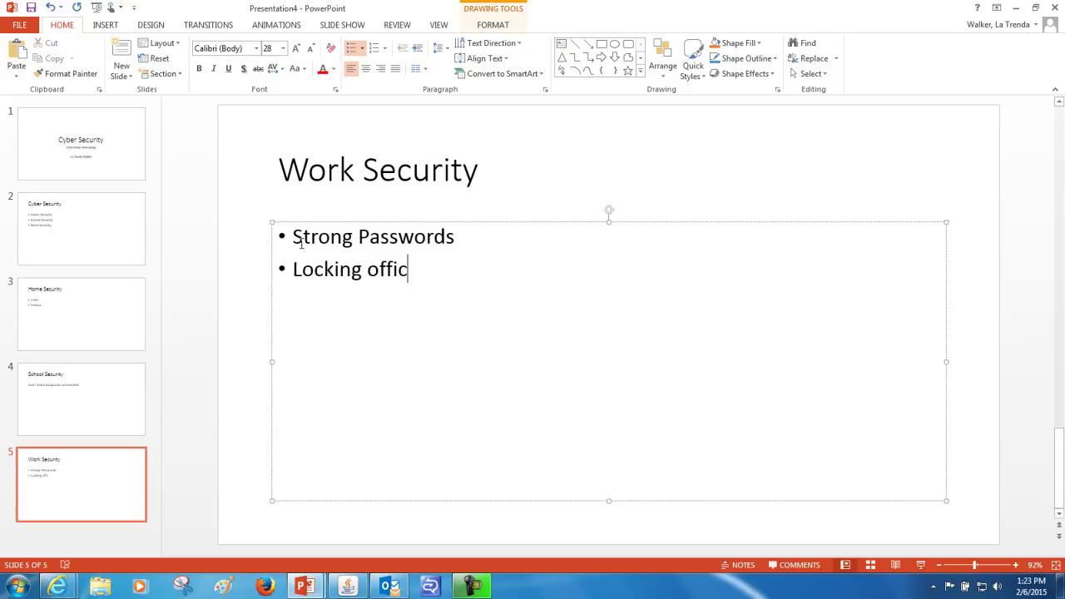
type("e doors")
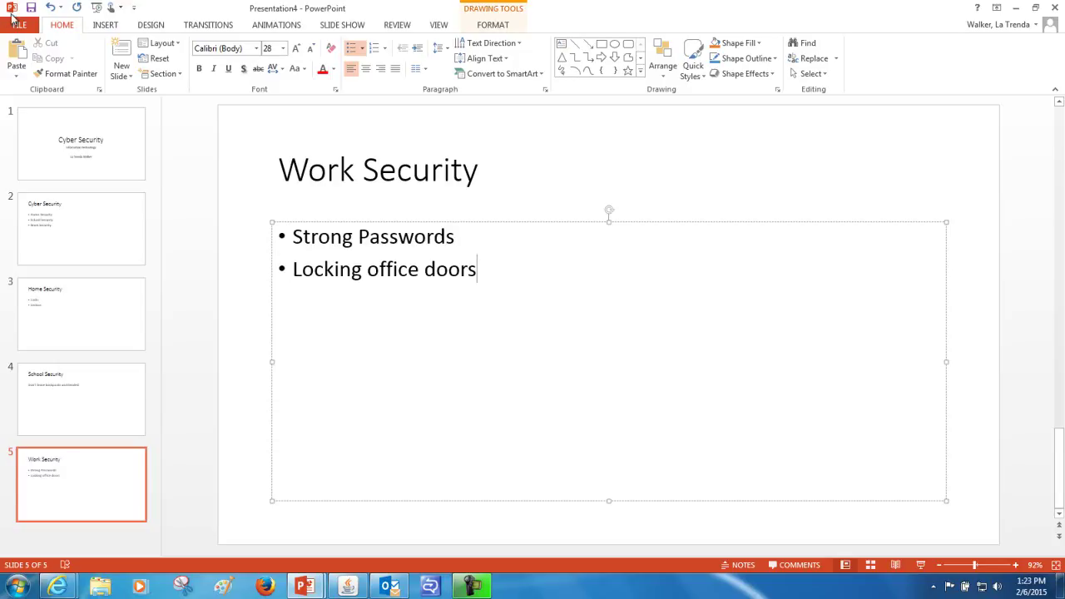
Step: Save the presentation to Documents on this computer under the name 'Cyber Security'
left_click(29, 7)
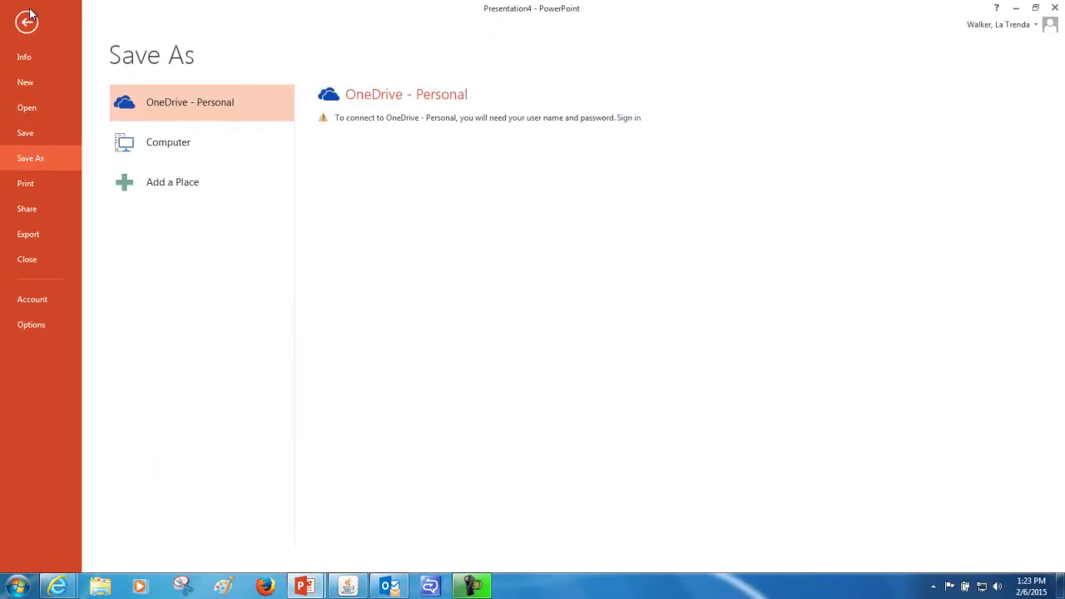
double_click(144, 141)
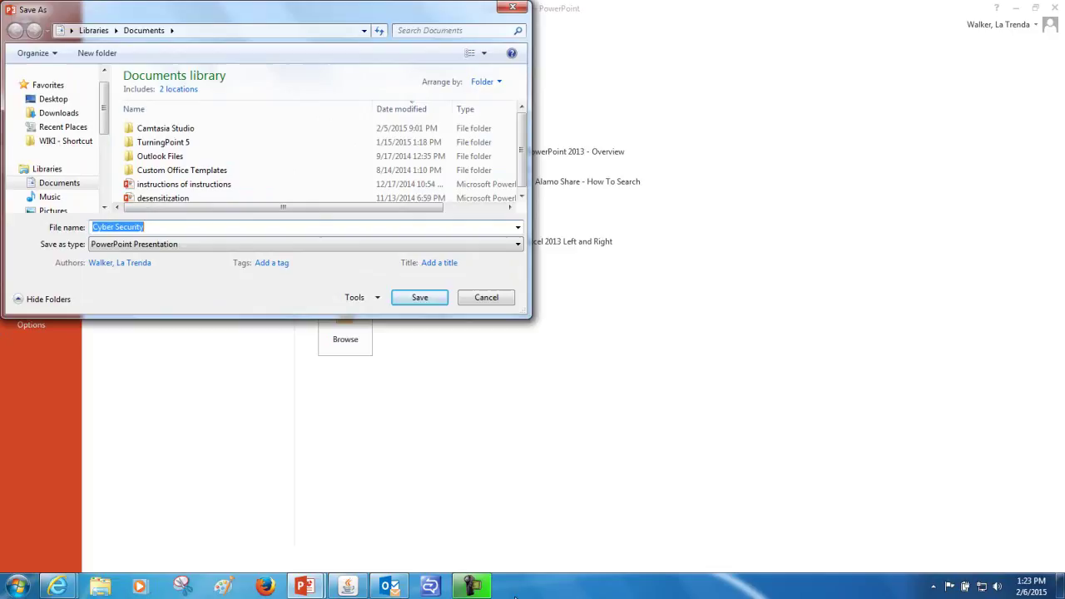
left_click(417, 297)
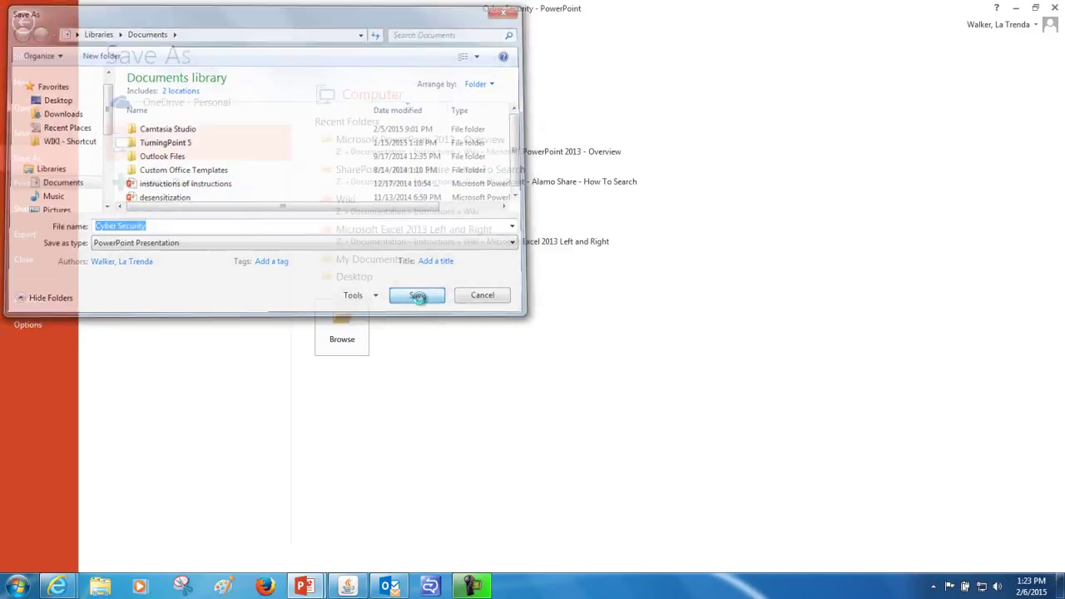